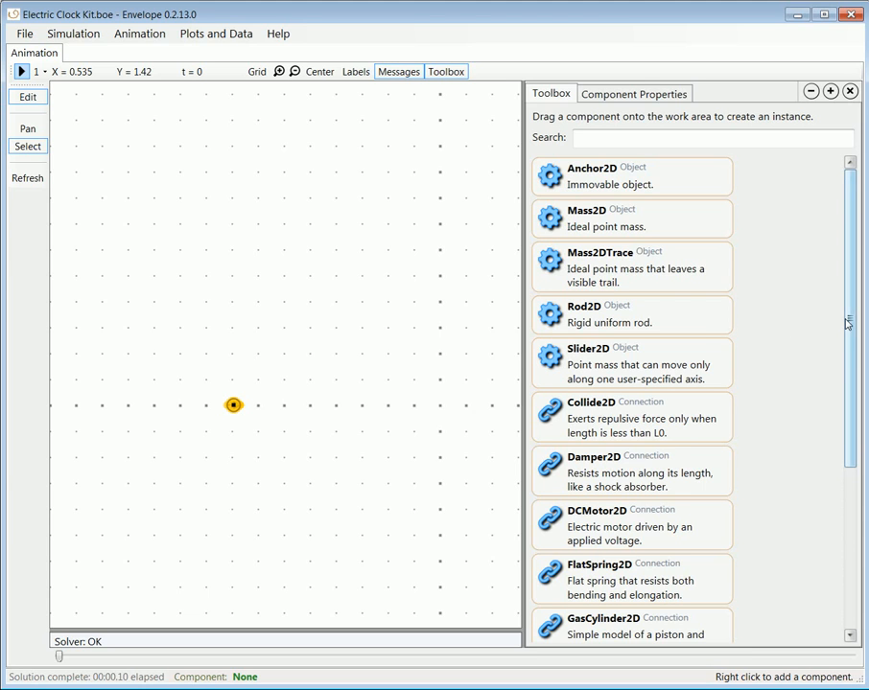
Add a Rod2D to the work area just beside the anchor
scroll(839, 321, down, 5)
scroll(839, 322, up, 5)
drag(549, 309, 332, 407)
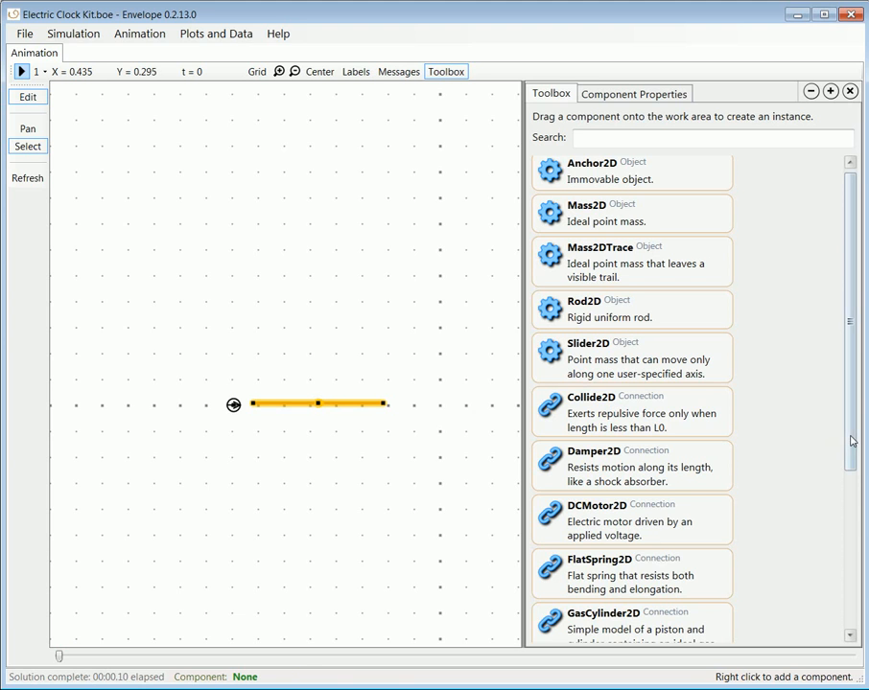
Connect the rod's near end to the anchor with a Joint2D
scroll(850, 442, down, 5)
drag(635, 540, 273, 405)
click(233, 405)
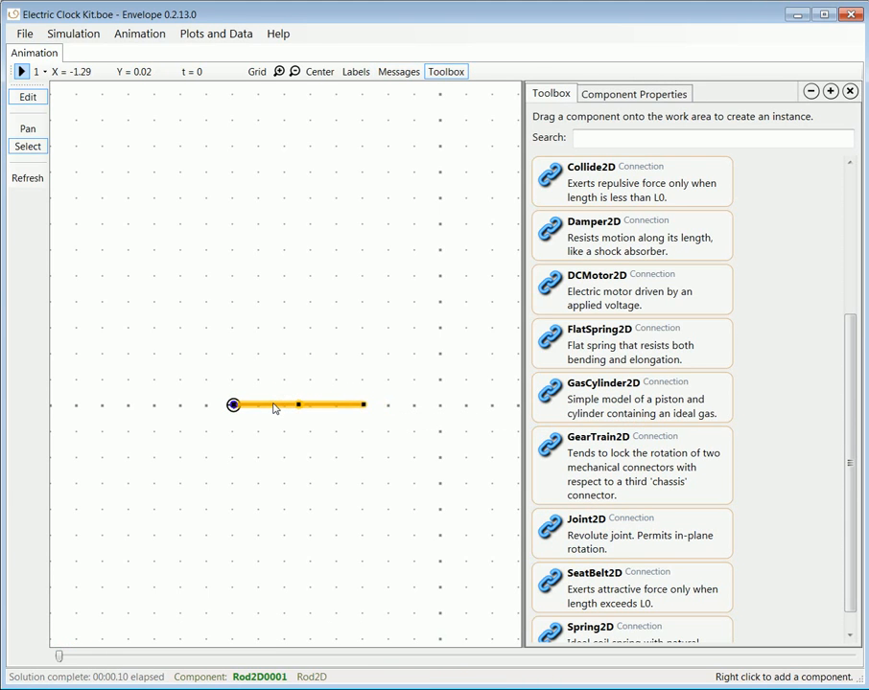
Set the rod's rotationRate to -20 and run the simulation
click(605, 95)
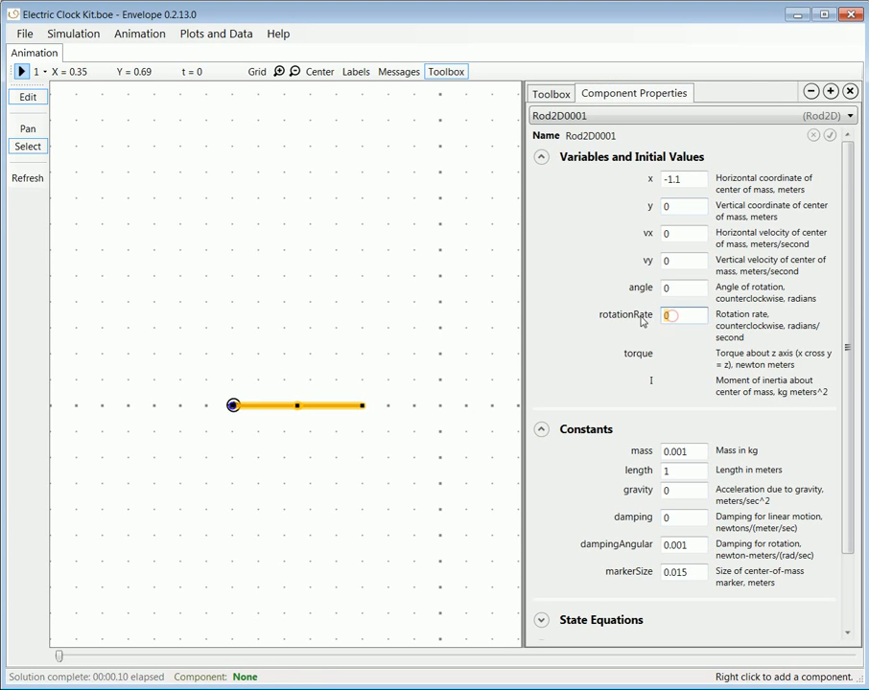
key(Tab)
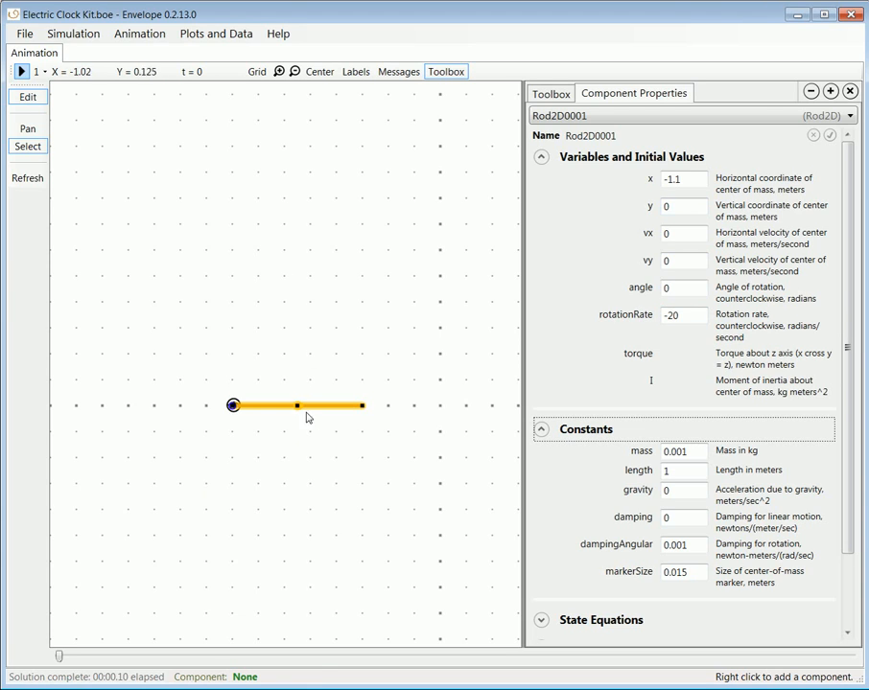
click(21, 75)
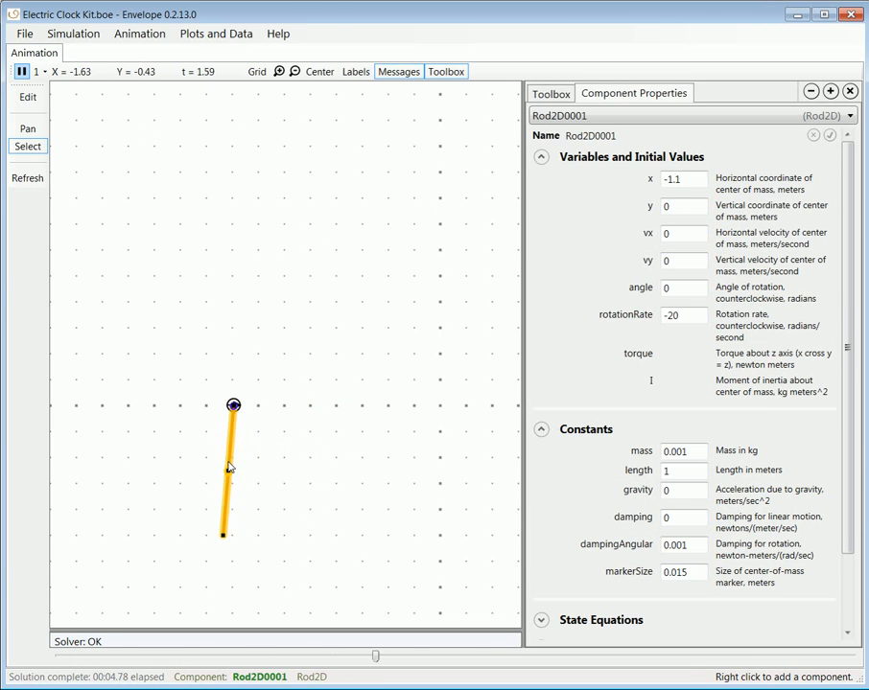
Set the anchor's vertical coordinate y to 0
click(235, 406)
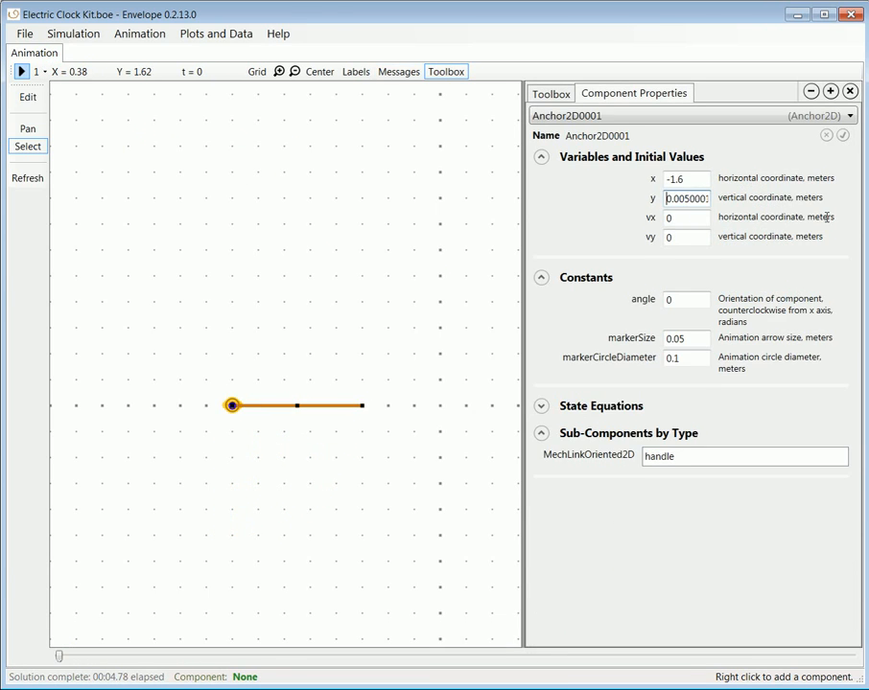
drag(828, 217, 810, 194)
text(0)
key(Tab)
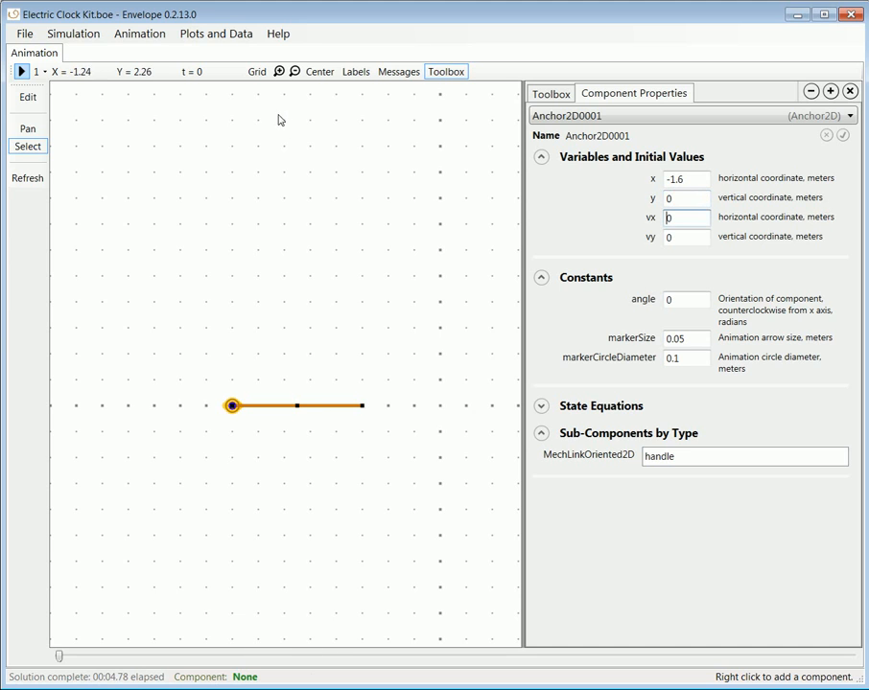
Add a second Rod2D above the first one and set its length to 0.5 m
click(551, 93)
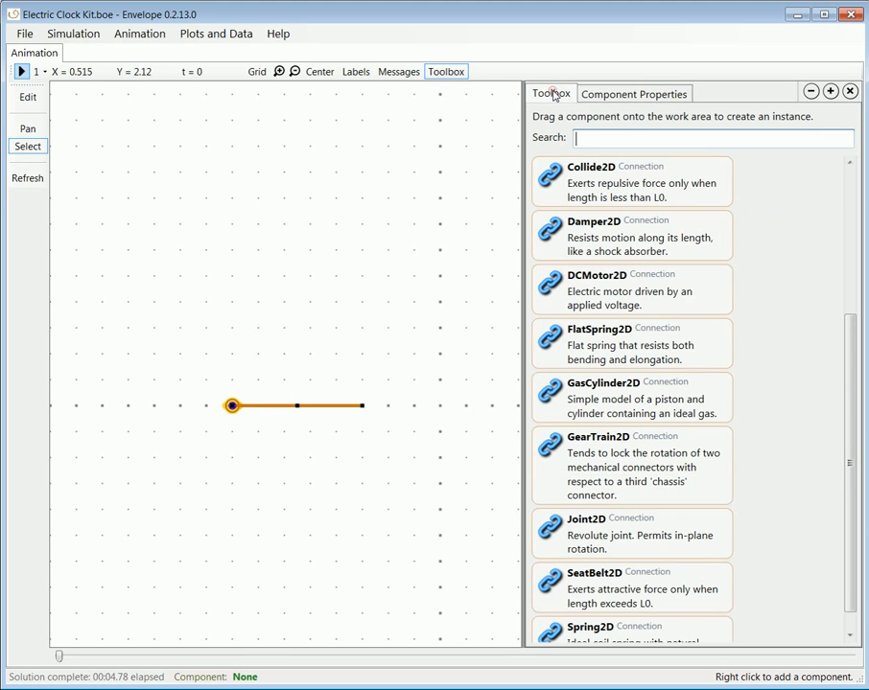
scroll(652, 272, up, 5)
drag(575, 326, 298, 363)
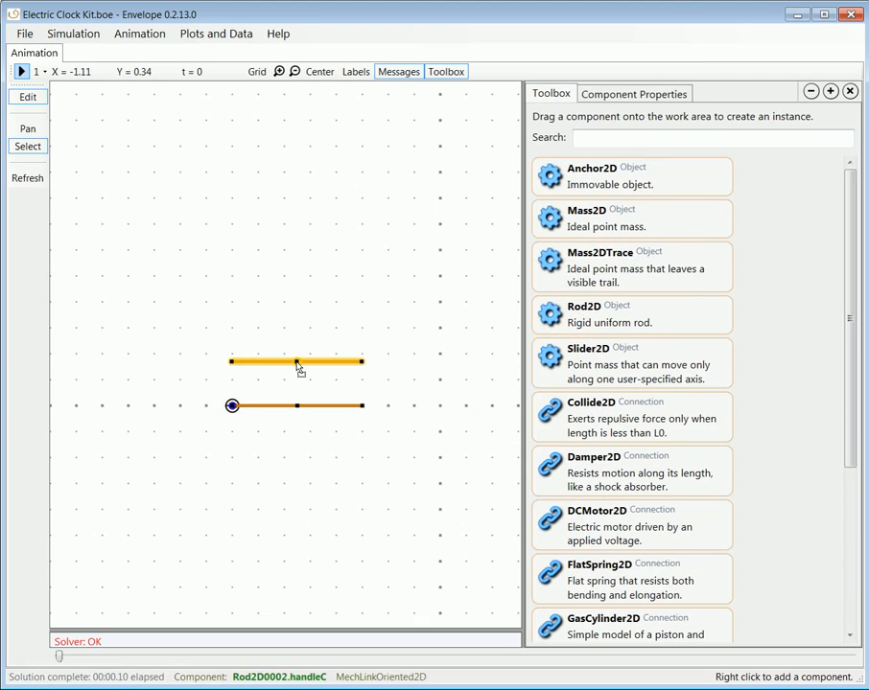
click(635, 93)
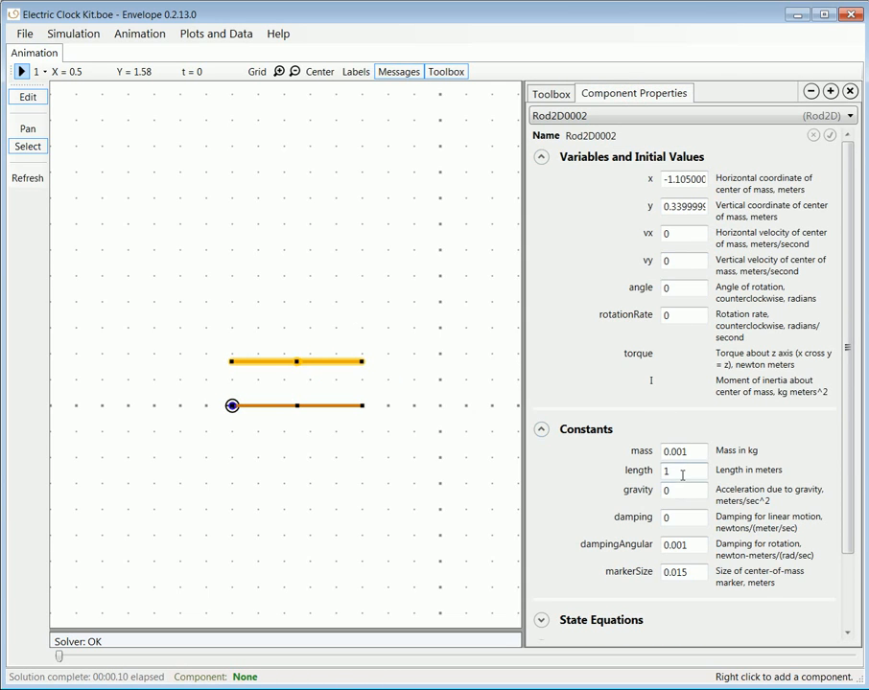
text(0.5)
key(Tab)
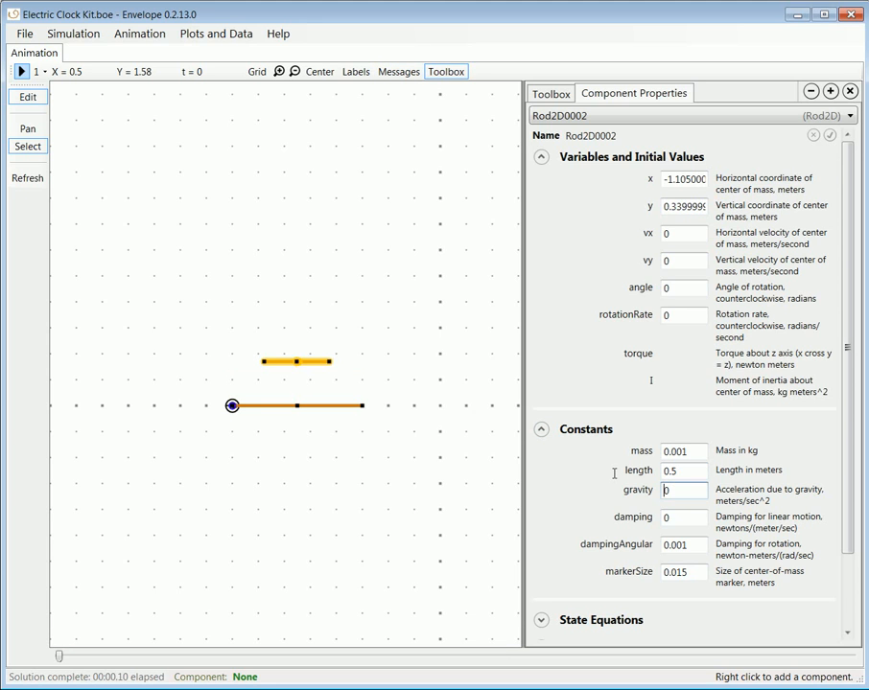
Set the short rod's horizontal coordinate x to -0.75
drag(695, 180, 677, 180)
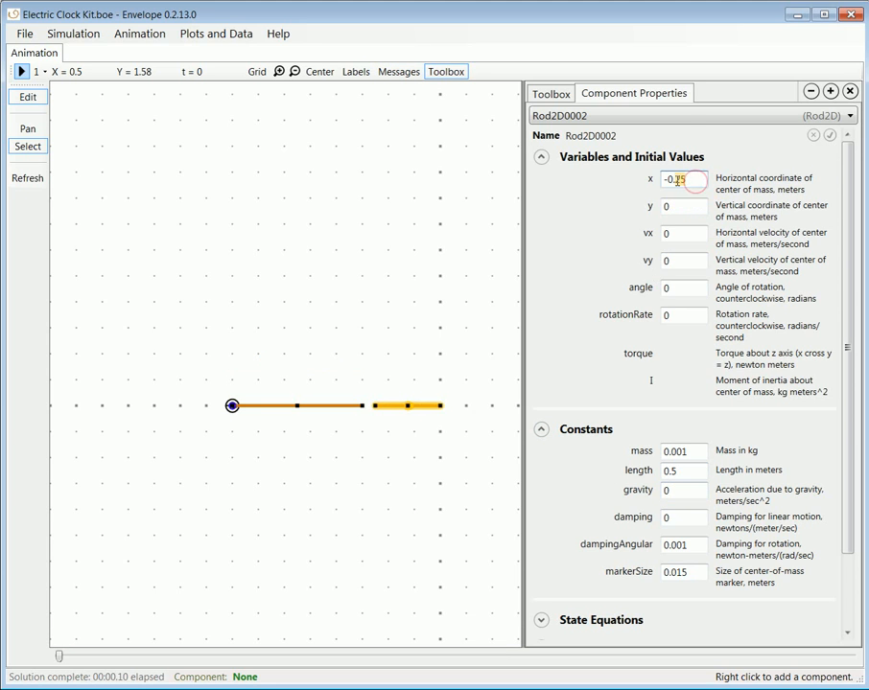
text(75)
key(Tab)
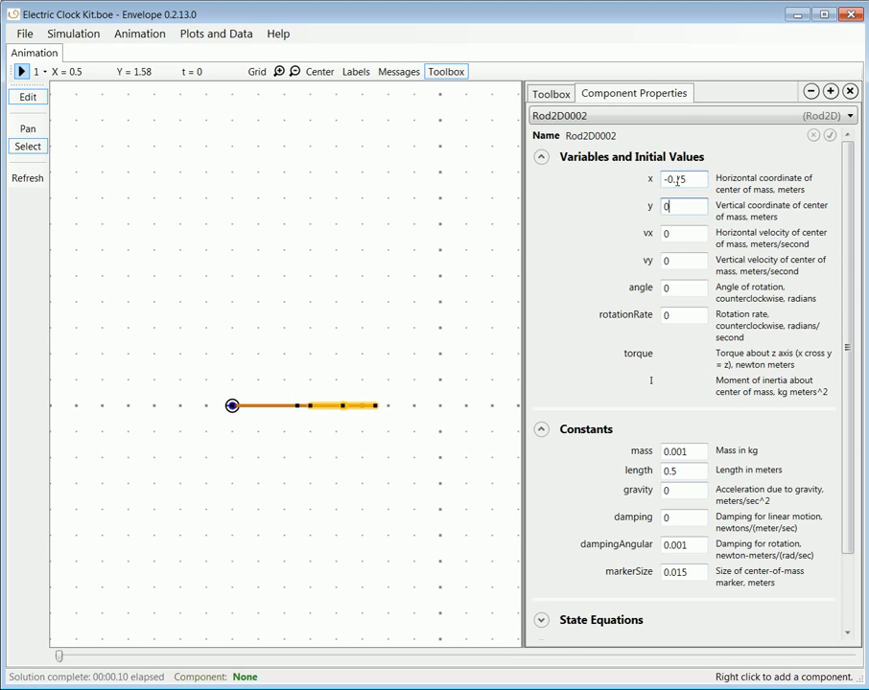
Connect the short rod's near end to the anchor with a Joint2D and run the simulation
drag(586, 556, 232, 406)
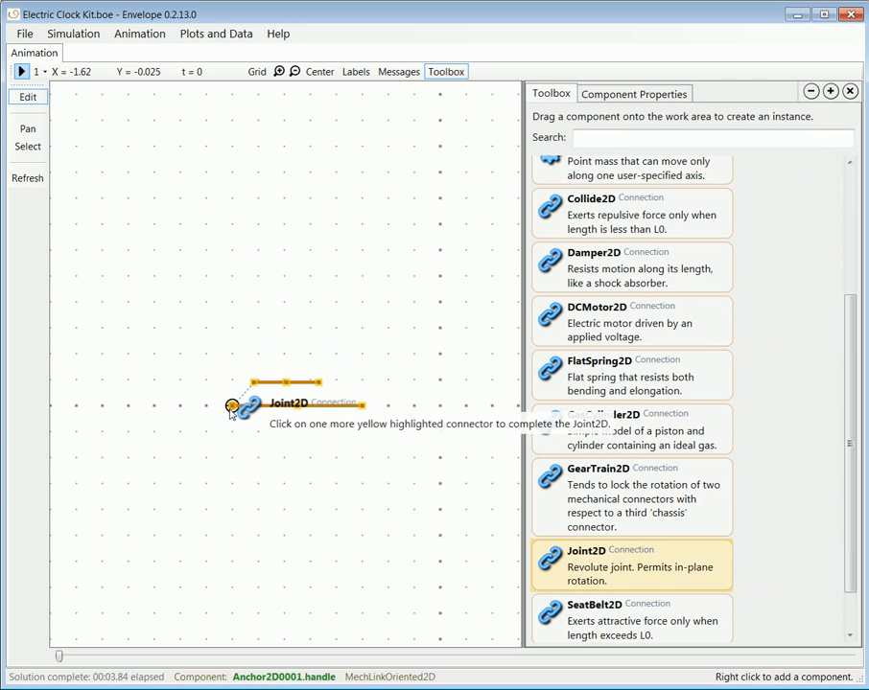
click(232, 405)
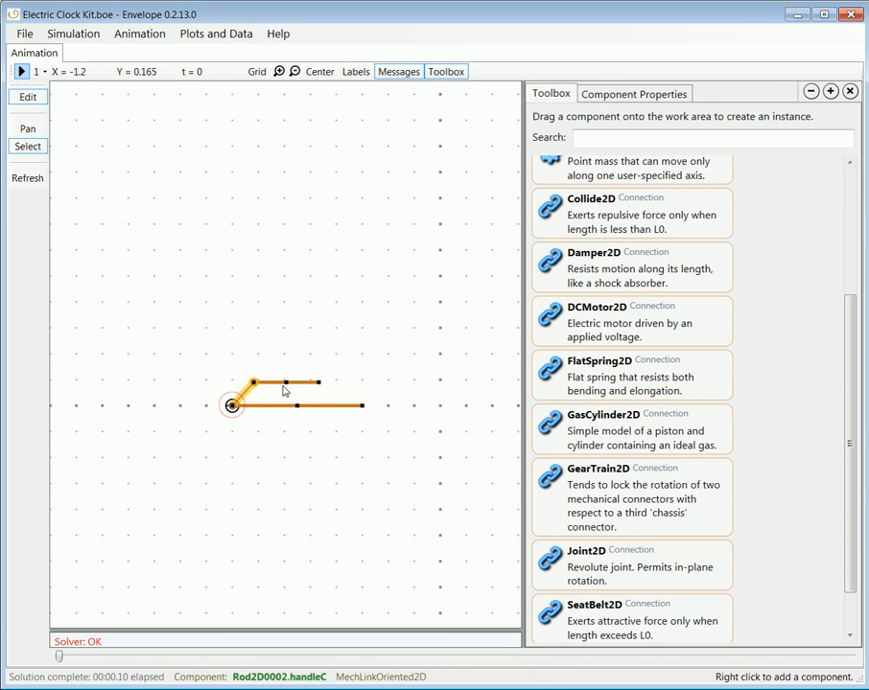
mouse_move(276, 386)
mouse_down()
mouse_move(255, 410)
mouse_move(255, 389)
mouse_move(278, 362)
mouse_up()
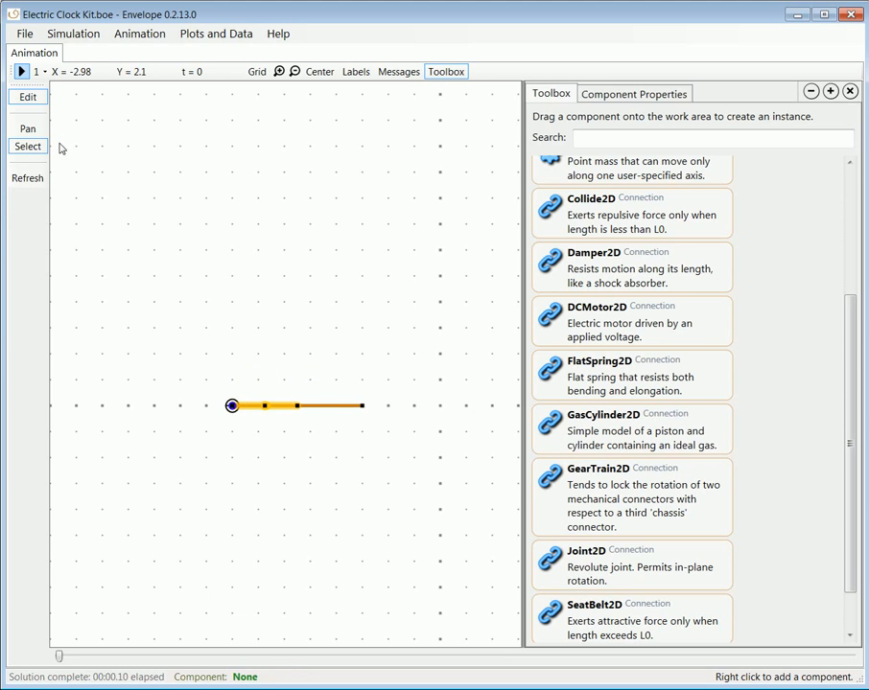
click(20, 72)
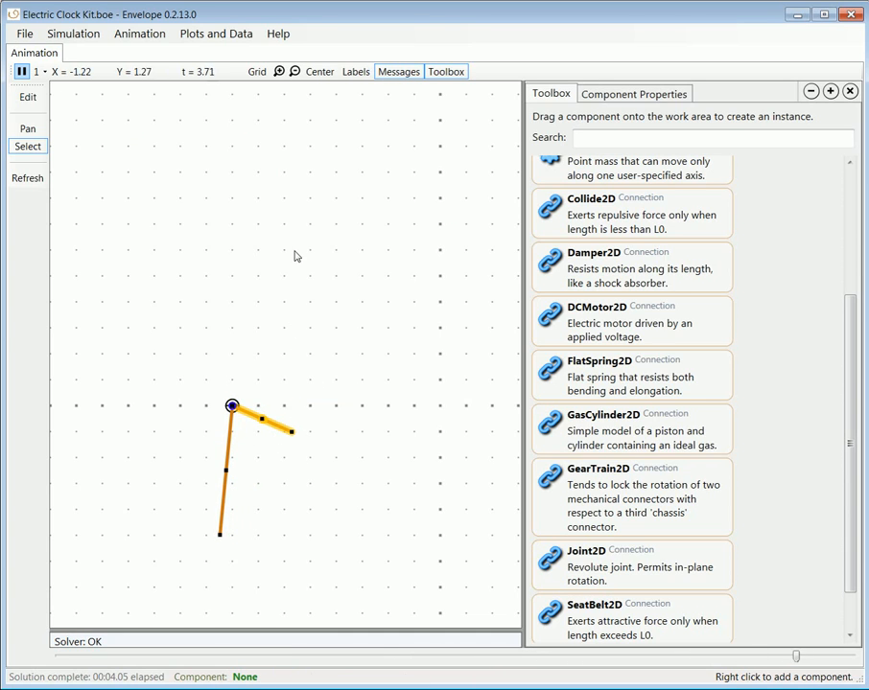
Return to editing and separate the rods, with the long rod above the anchor and the short rod below it
click(28, 96)
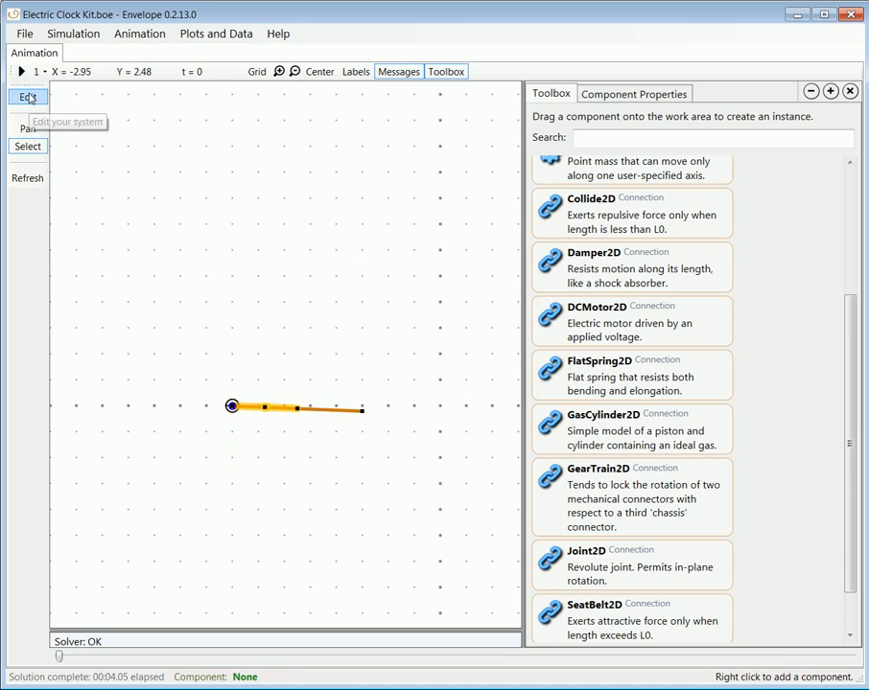
click(313, 405)
drag(318, 410, 313, 397)
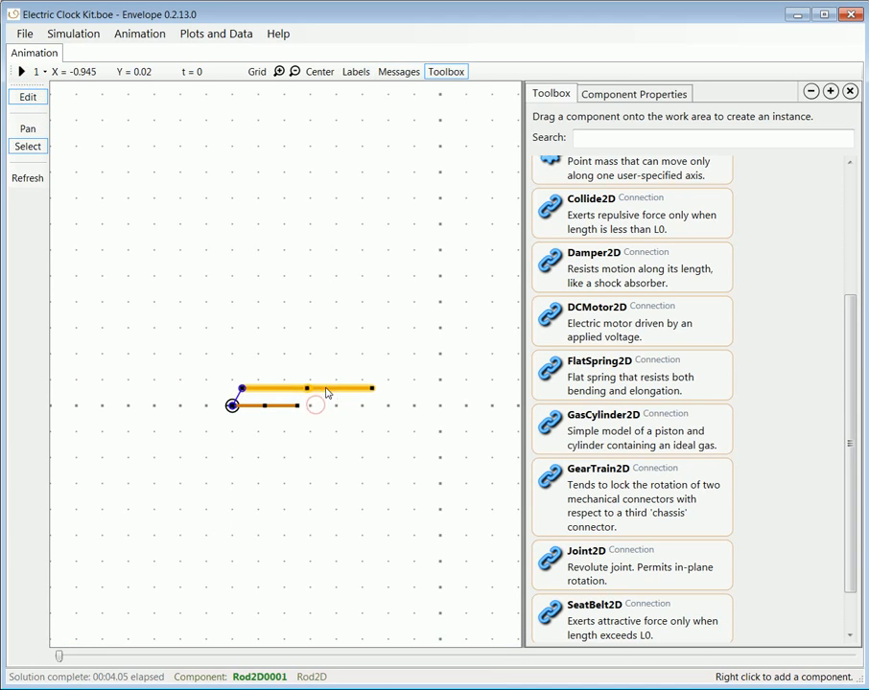
click(282, 406)
Connect a DCMotor2D from the anchor to the long rod's near end, and line both rods up with the anchor again
drag(597, 316, 247, 386)
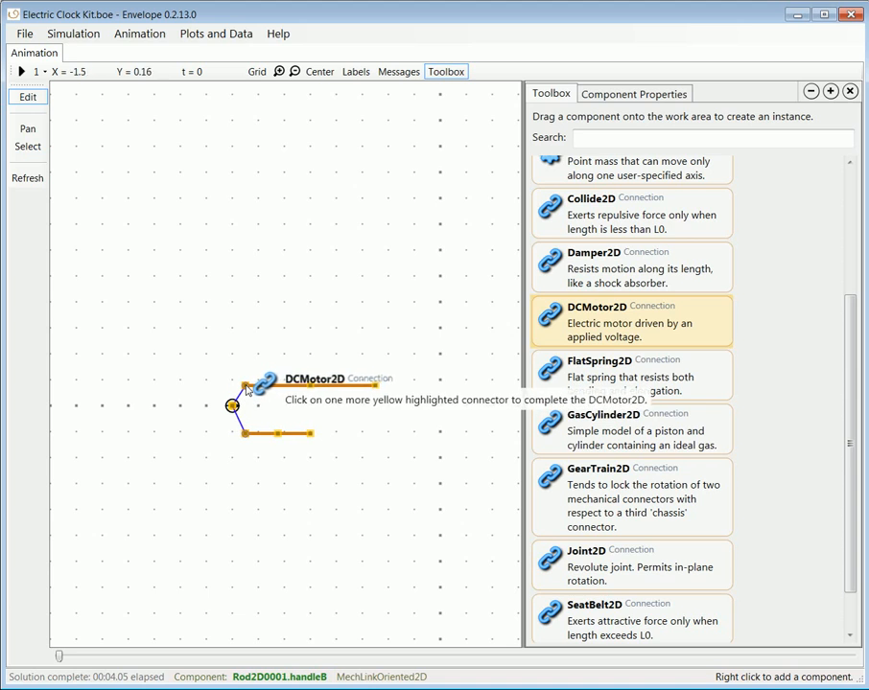
click(247, 388)
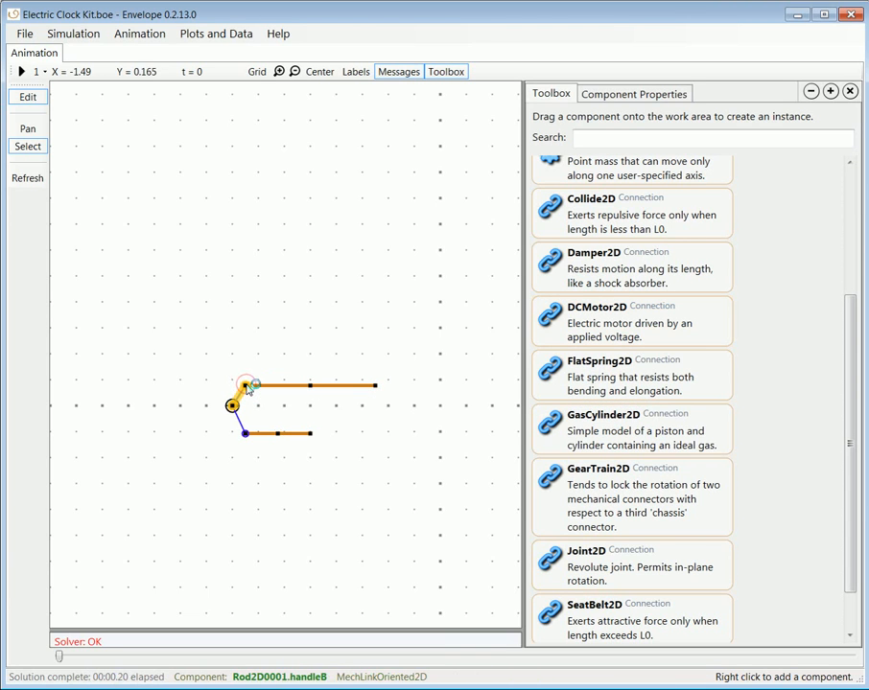
mouse_move(278, 385)
mouse_down()
mouse_move(269, 420)
mouse_move(273, 406)
mouse_up()
click(265, 434)
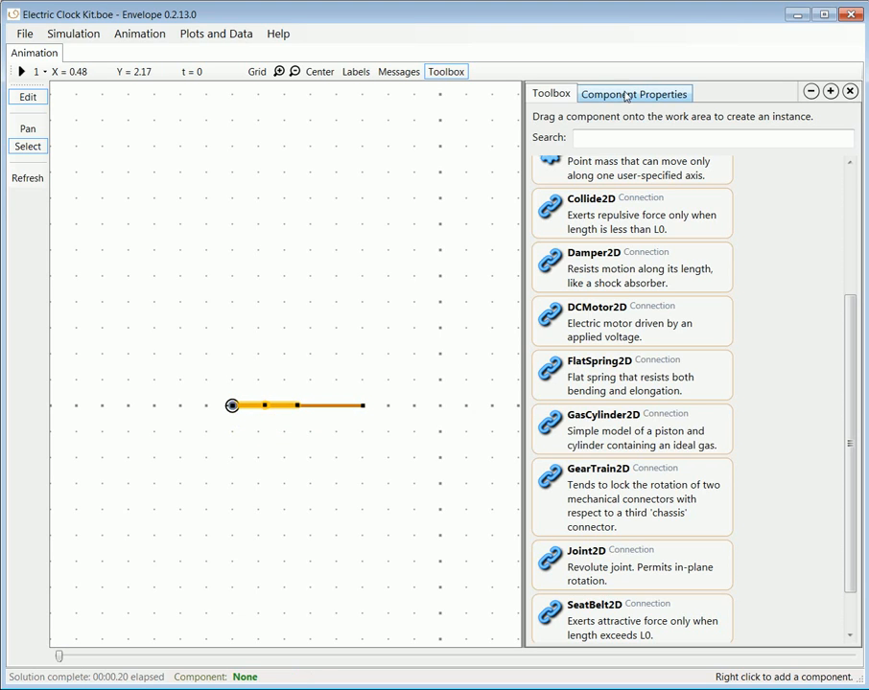
Select the DCMotor2D, examine its constants and state equations, and run the simulation
click(627, 94)
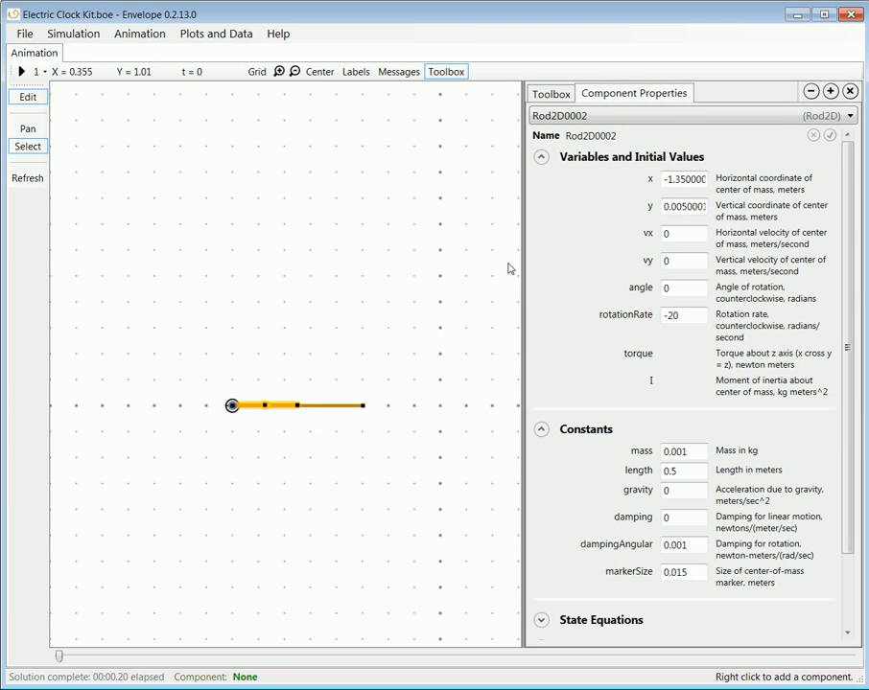
right_click(338, 334)
mouse_move(422, 441)
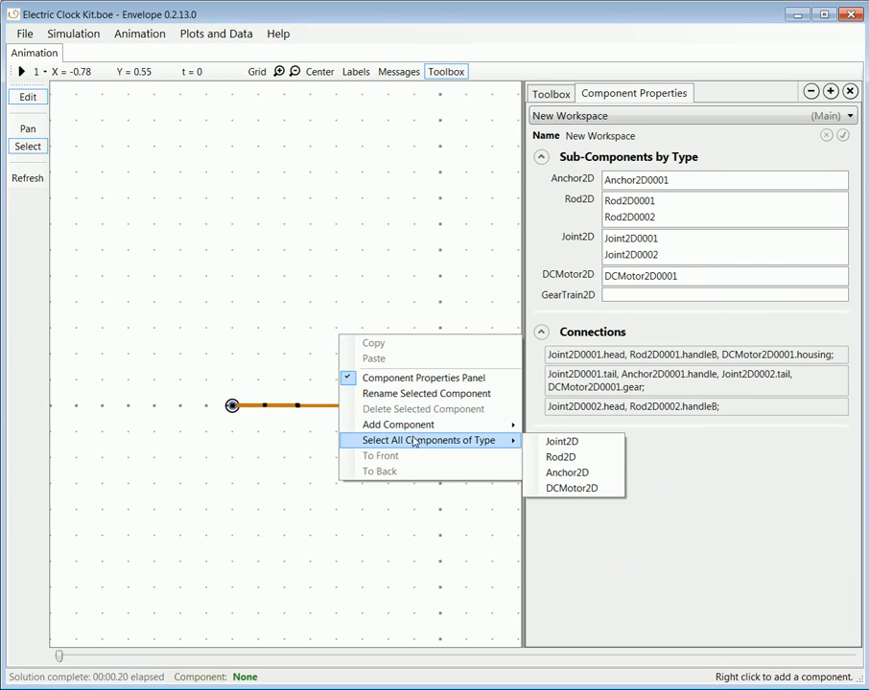
click(573, 488)
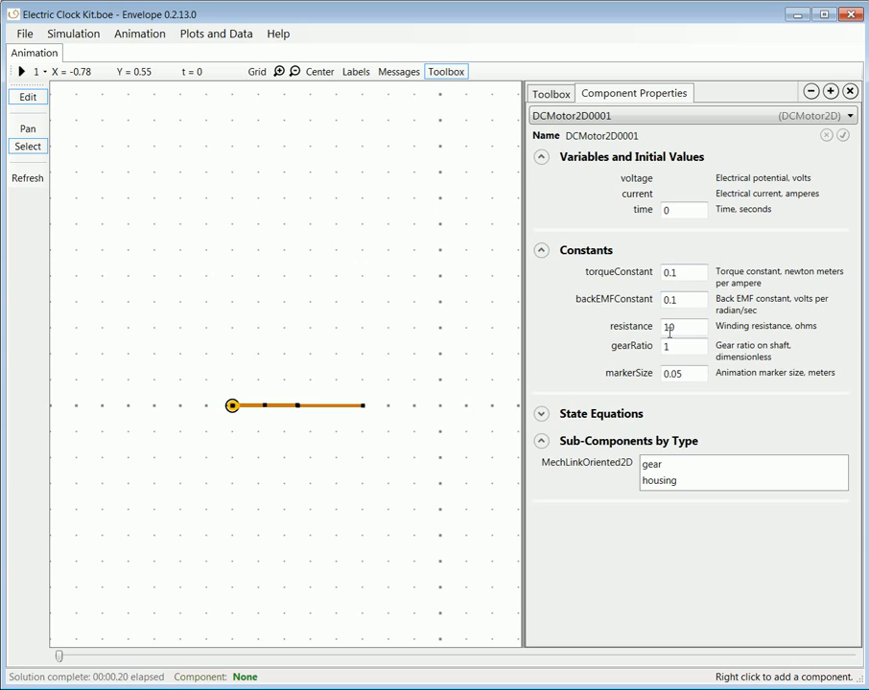
click(541, 416)
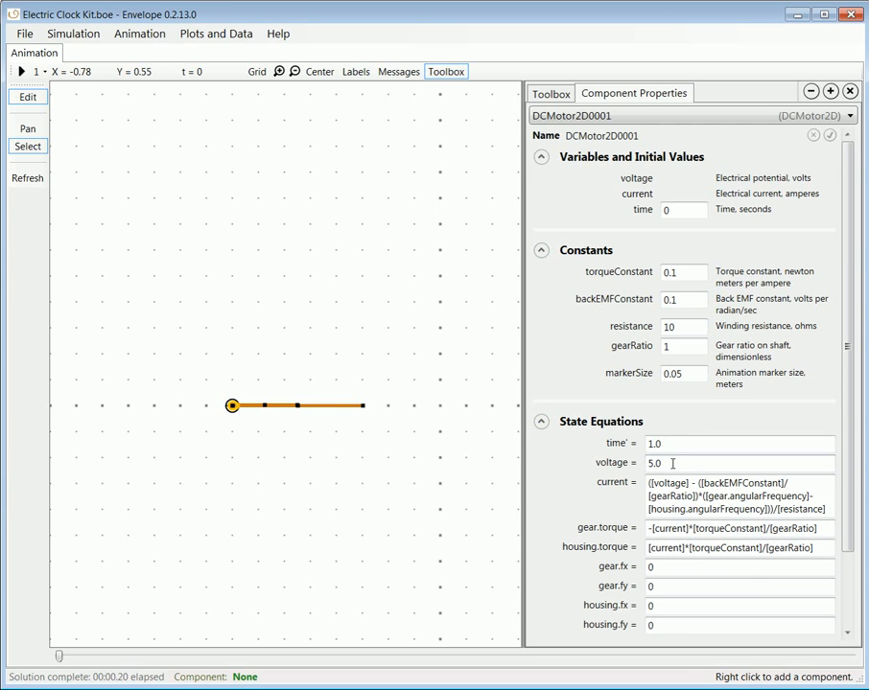
click(542, 424)
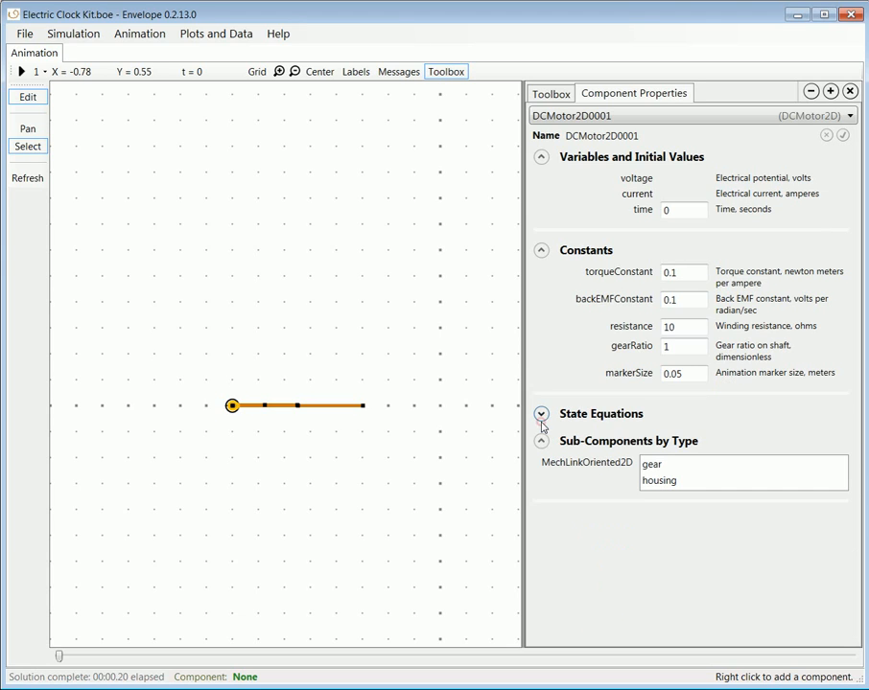
click(21, 72)
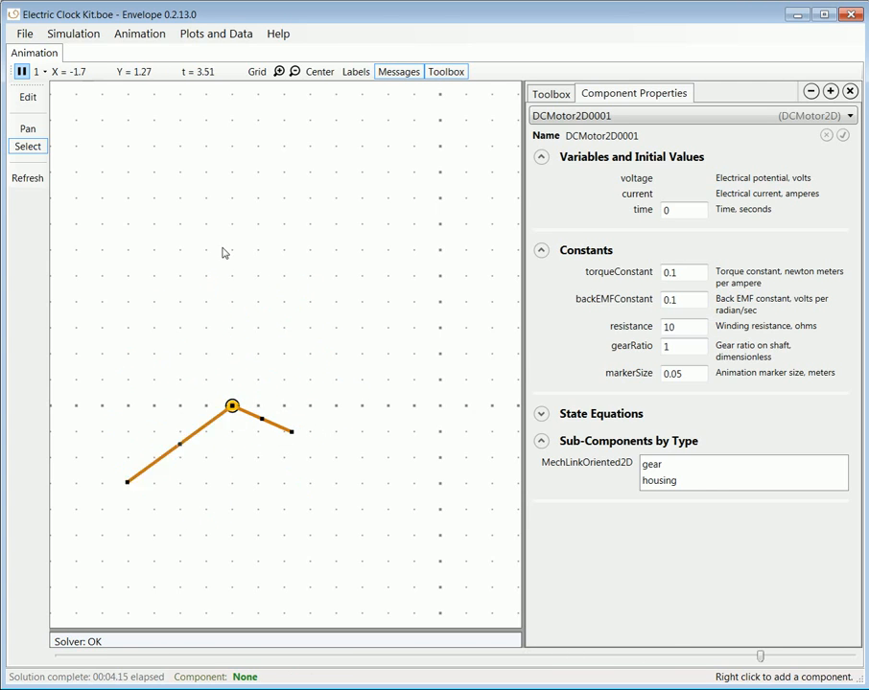
Return to editing and offset the long rod above and the short rod below the anchor to expose their end connectors
click(27, 97)
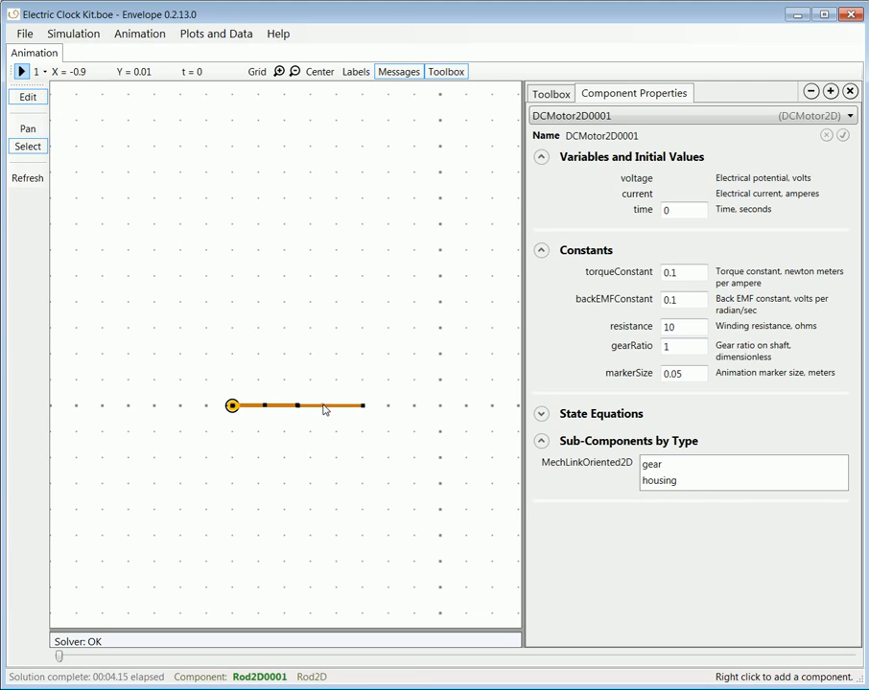
drag(324, 409, 345, 382)
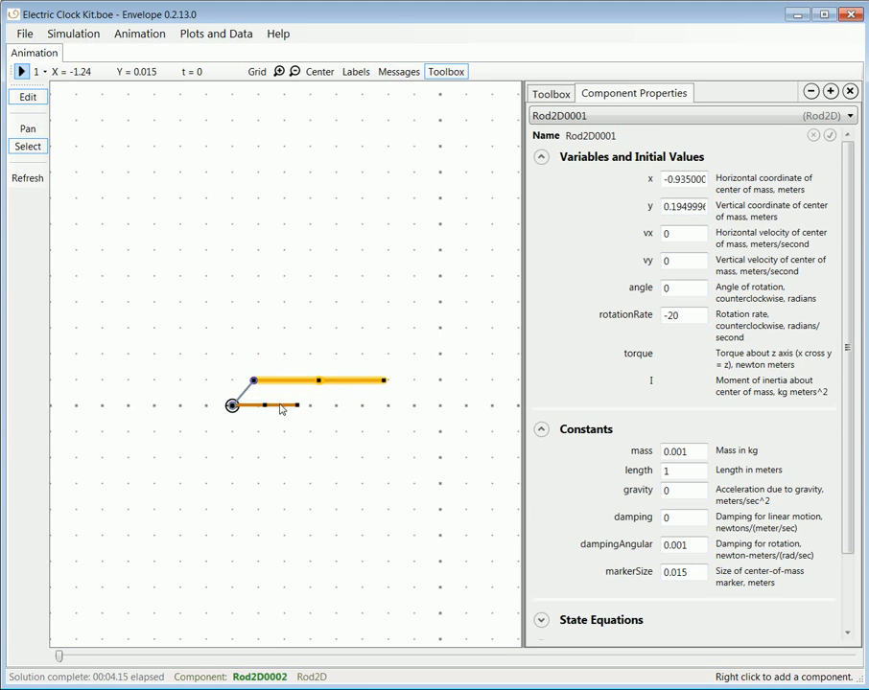
drag(281, 410, 304, 437)
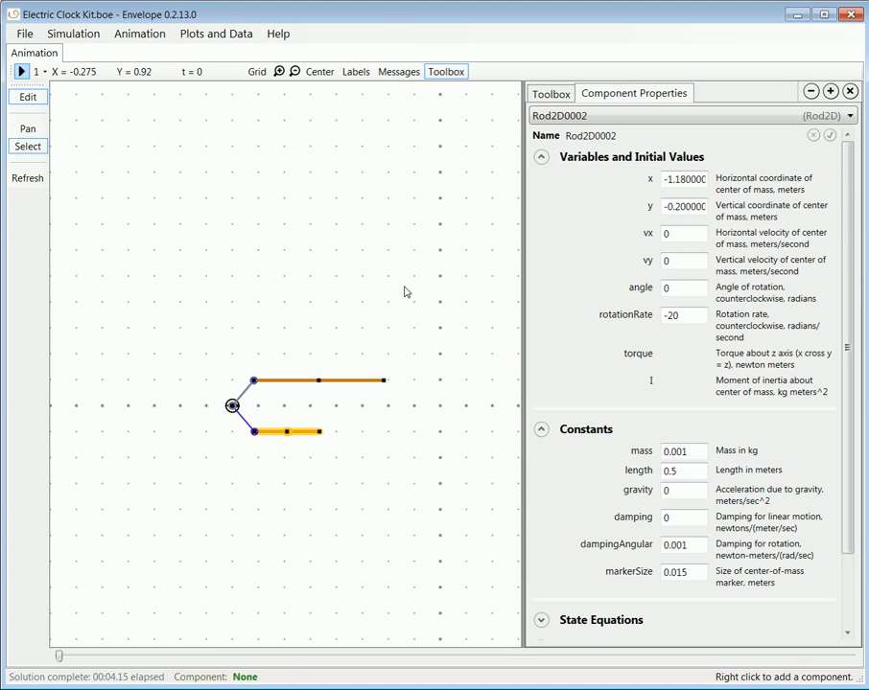
Add a GearTrain2D linking the short rod's near end, the long rod's near end and the anchor as chassis, in that order
click(552, 95)
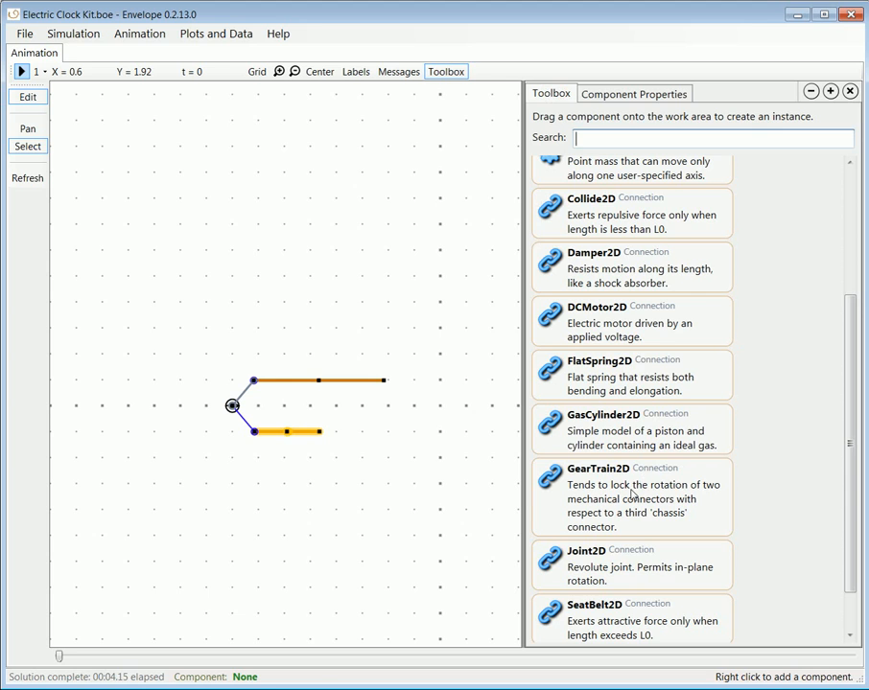
drag(628, 499, 259, 432)
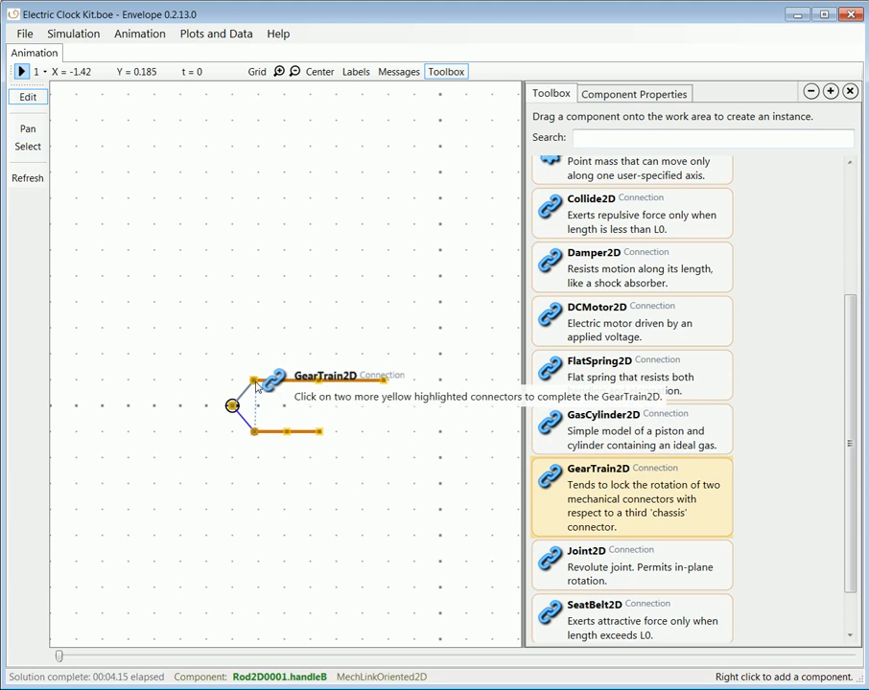
click(254, 382)
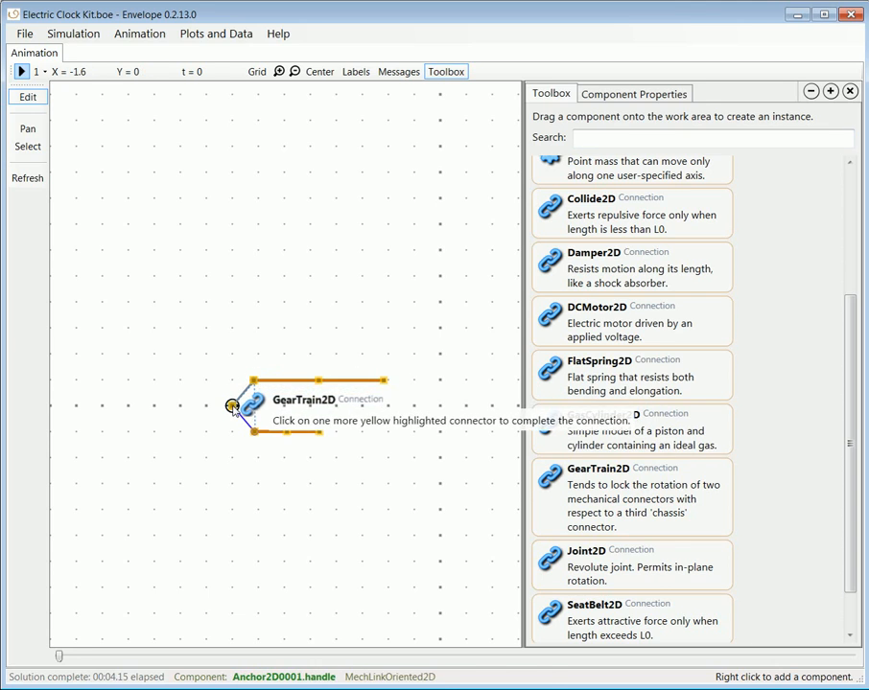
click(232, 406)
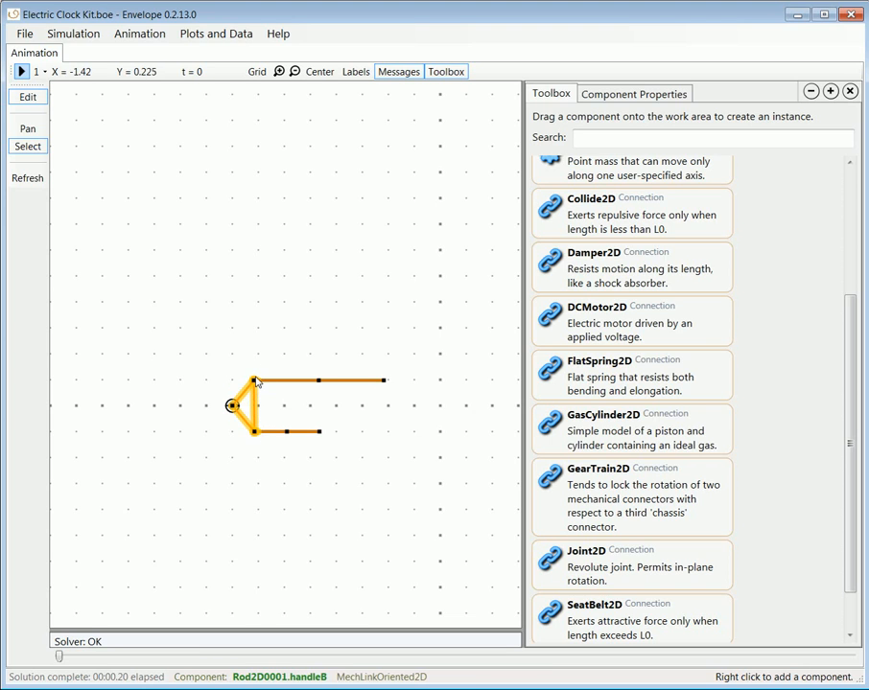
Set the gear train's gearRatio to 60
click(630, 93)
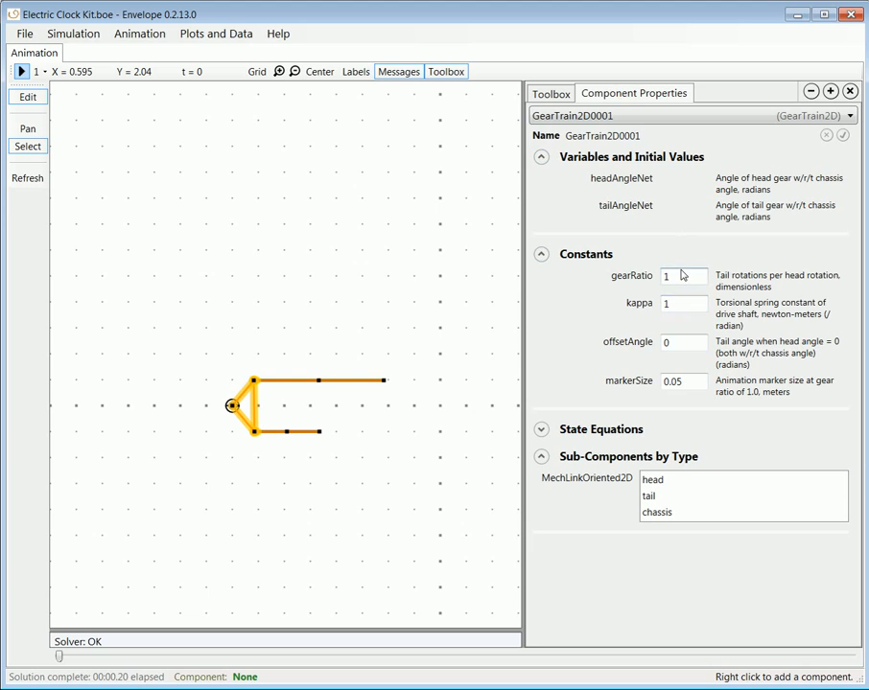
text(60)
key(Tab)
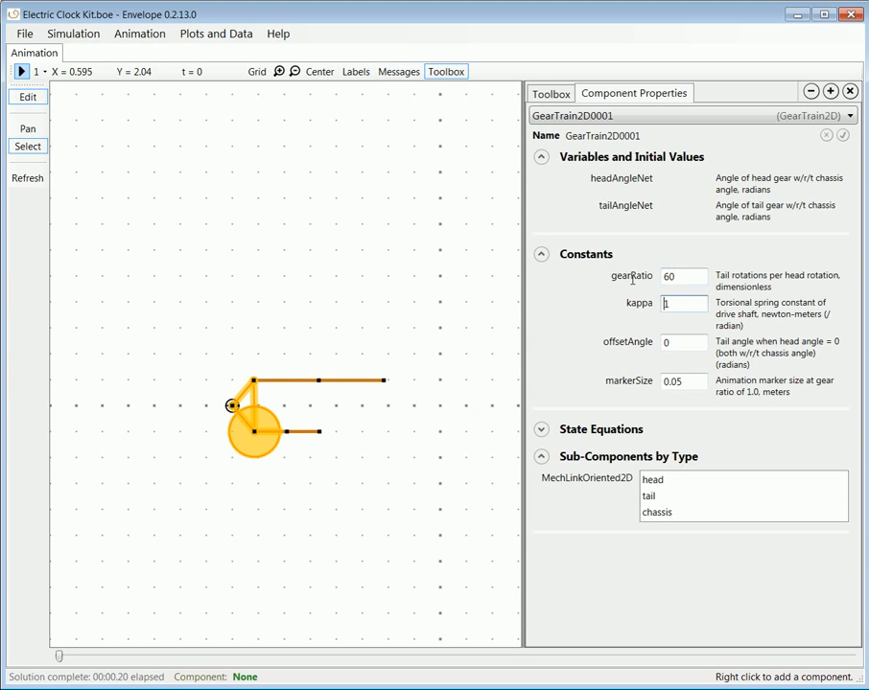
Line both rods up with the anchor and run the simulation of the geared clock hands
drag(298, 430, 284, 413)
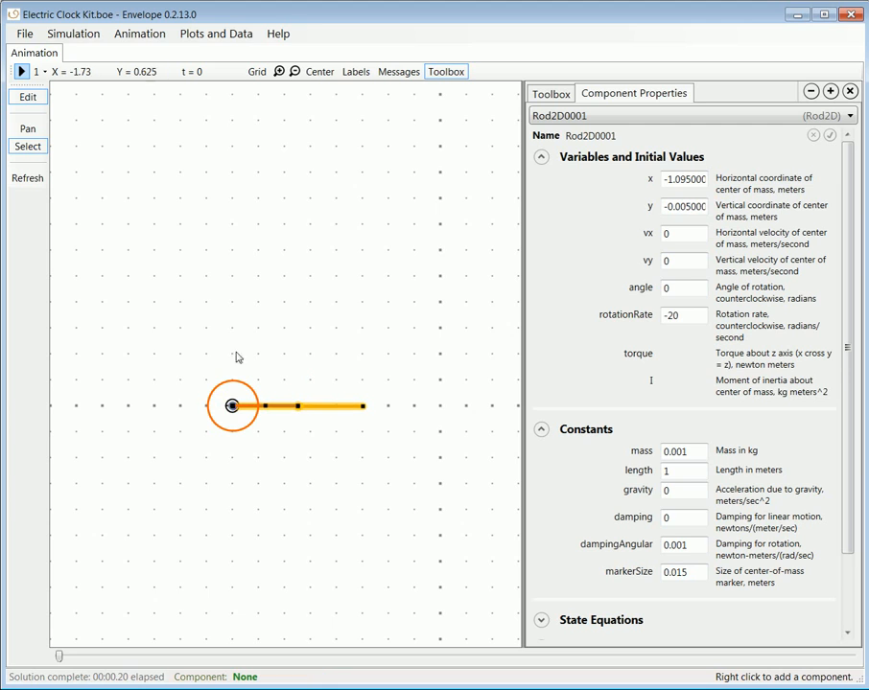
click(23, 73)
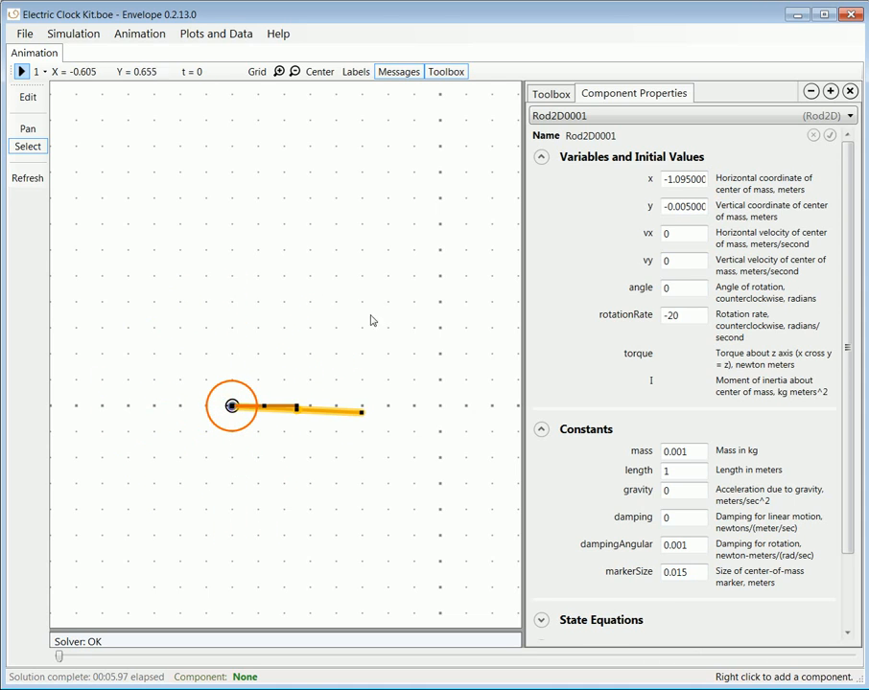
click(352, 346)
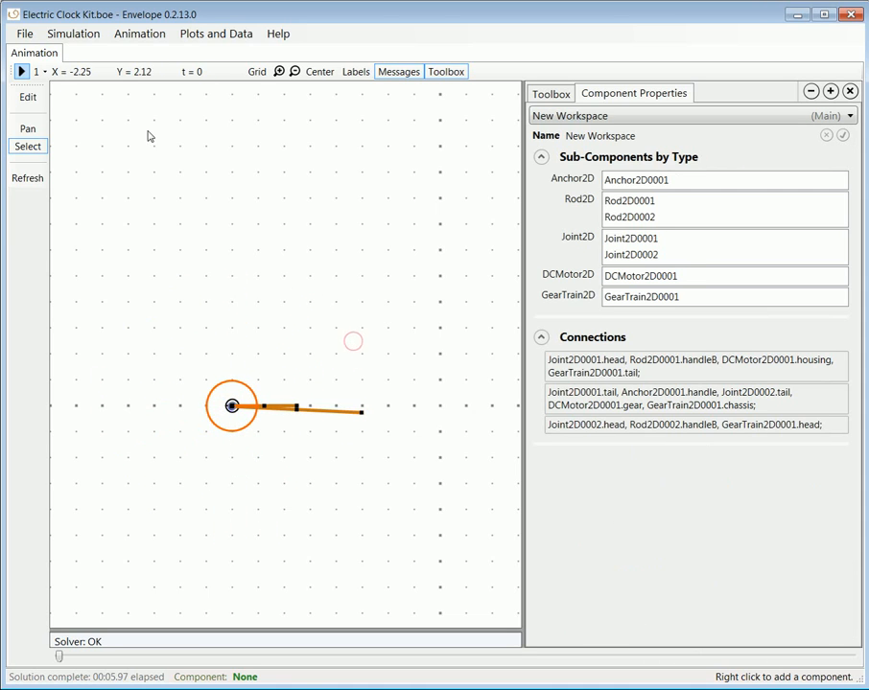